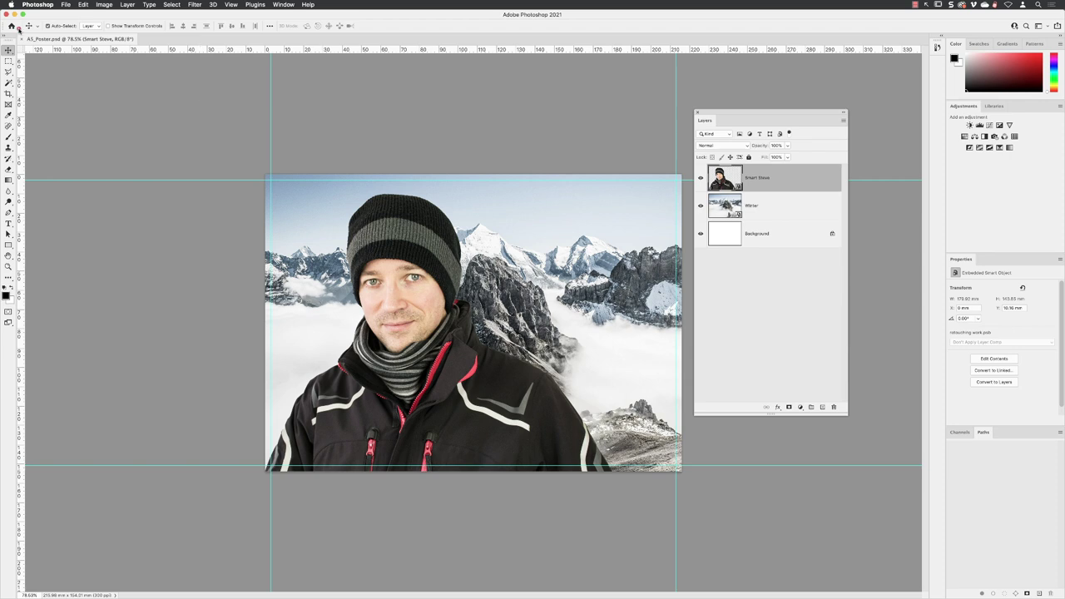
- Open the contents of the portrait smart object layer for editing, accepting the save reminder
drag(12, 30, 159, 58)
drag(697, 158, 755, 198)
double_click(727, 179)
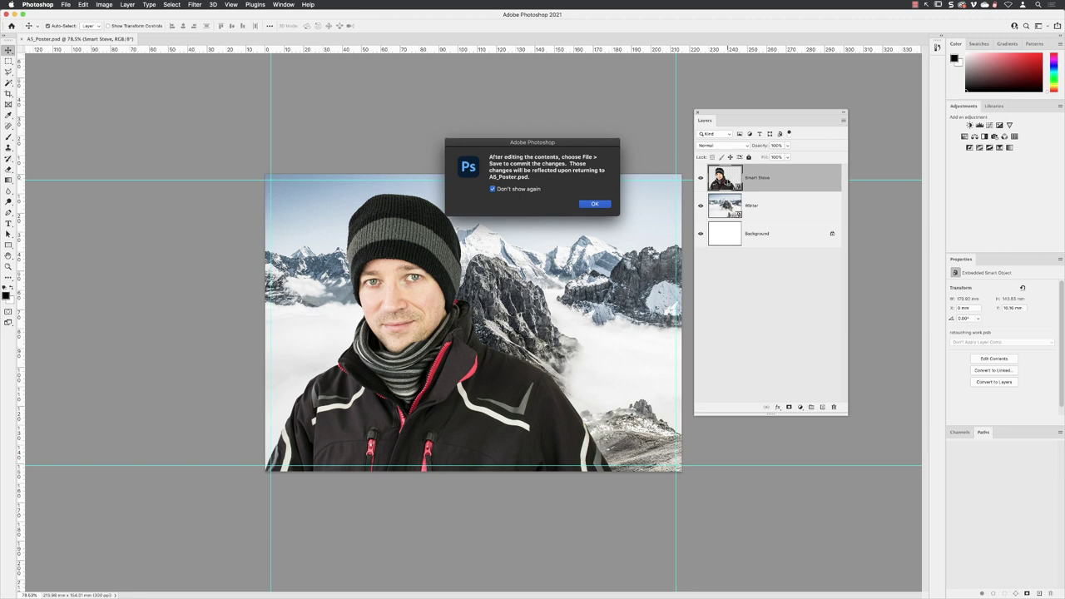
click(591, 204)
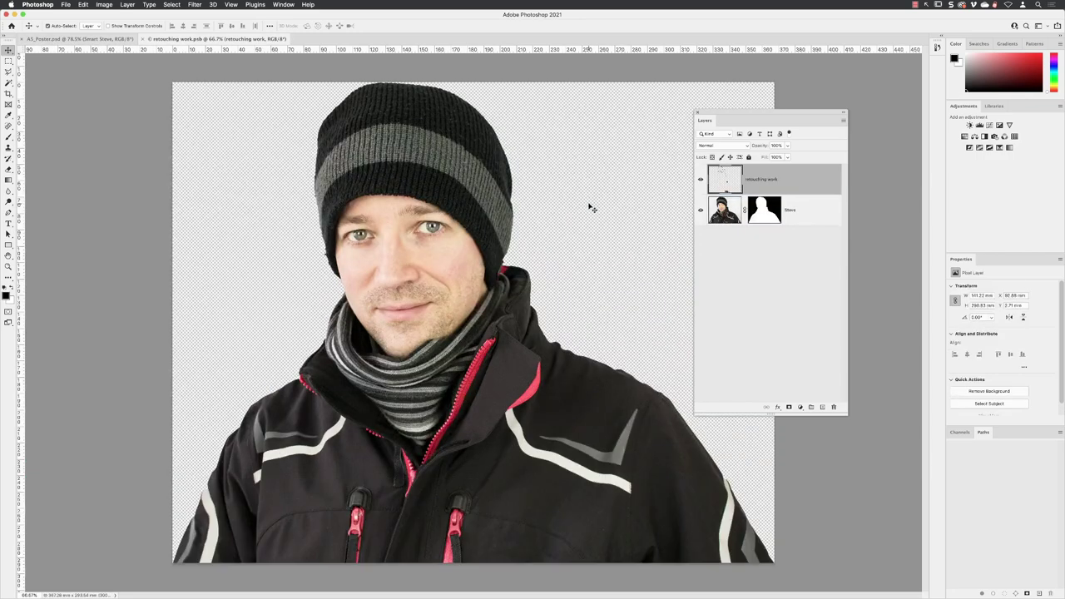
- Select the masked portrait layer beneath the retouching work layer and bring the jacket and collar into close view
drag(694, 161, 843, 197)
drag(743, 191, 807, 237)
click(724, 215)
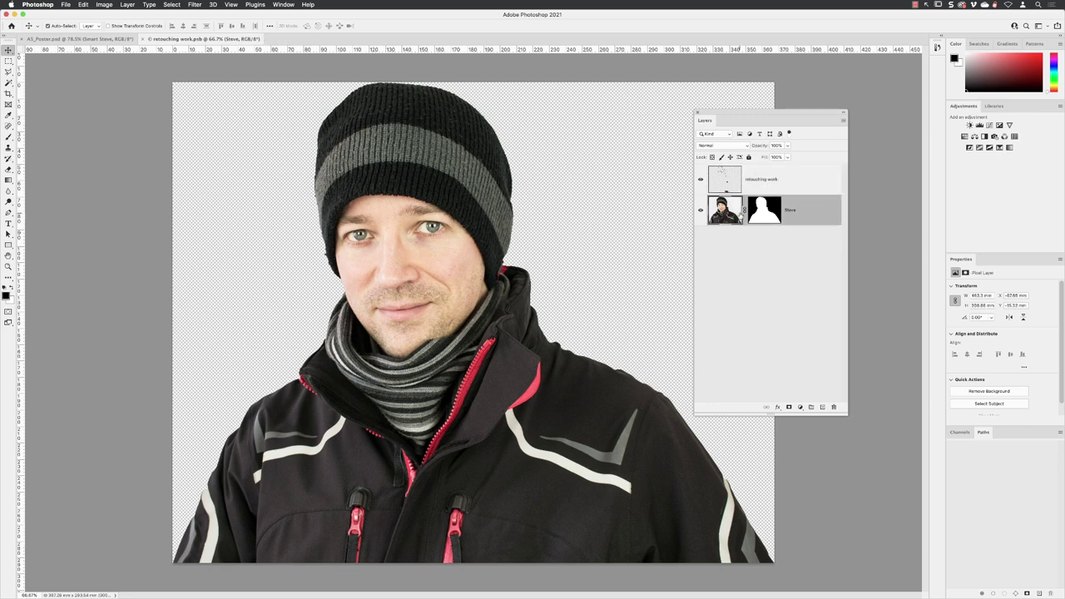
scroll(461, 370, up, 3)
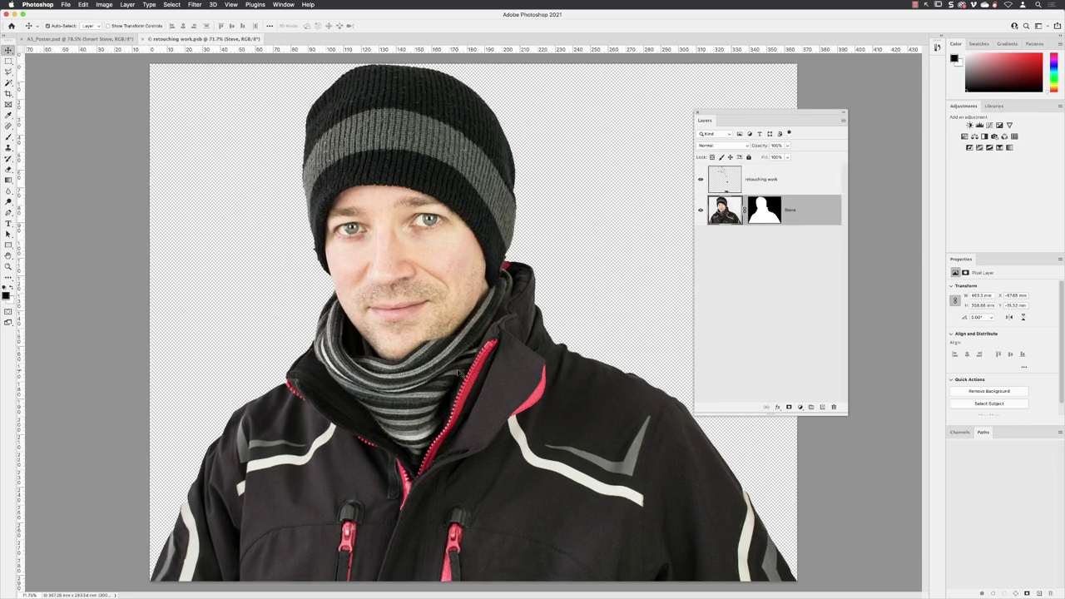
scroll(469, 358, up, 4)
drag(546, 311, 544, 189)
drag(718, 125, 763, 110)
- Outline the small pink patch between the hat and the jacket collar as a new Polygonal Lasso selection
click(10, 72)
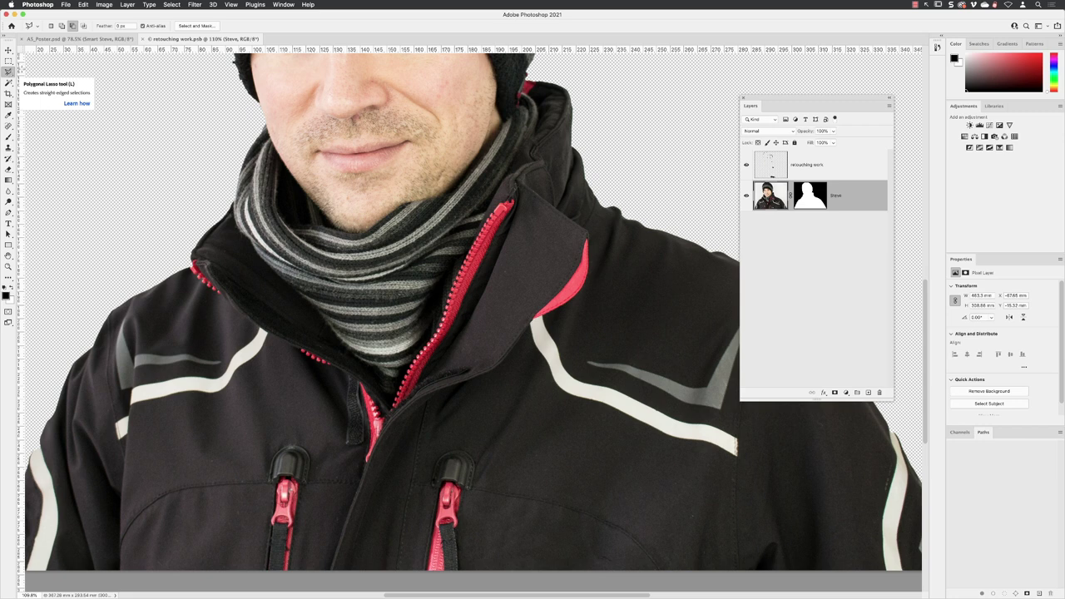
click(51, 26)
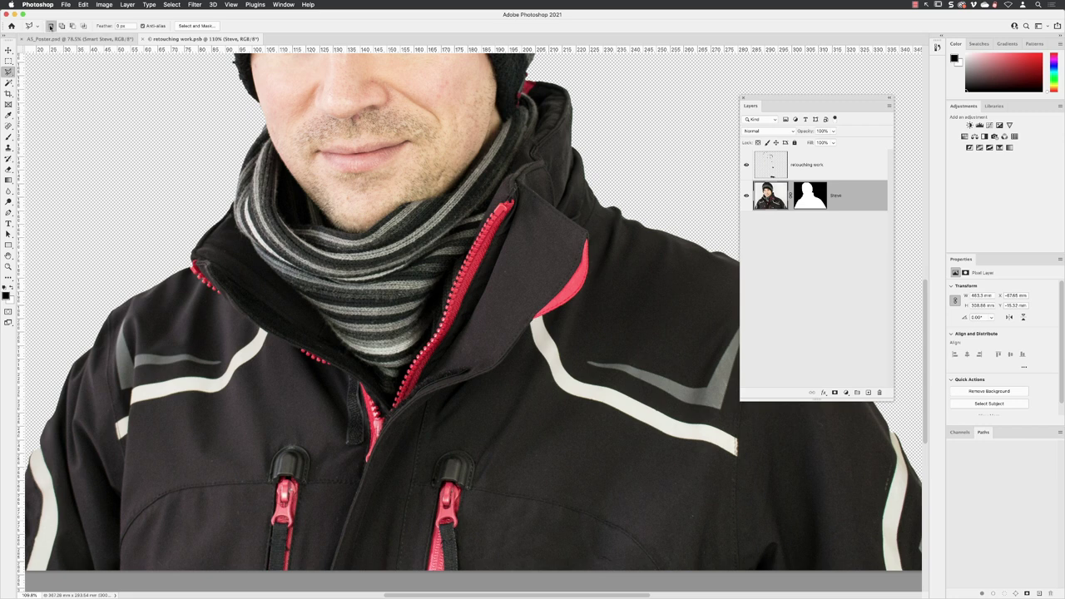
click(543, 70)
click(520, 65)
click(513, 97)
click(515, 113)
click(534, 99)
click(543, 70)
click(518, 198)
click(496, 199)
key(Escape)
- Add loose polygonal outlines around the main front zipper and the curved pink collar trim to the selection
click(60, 26)
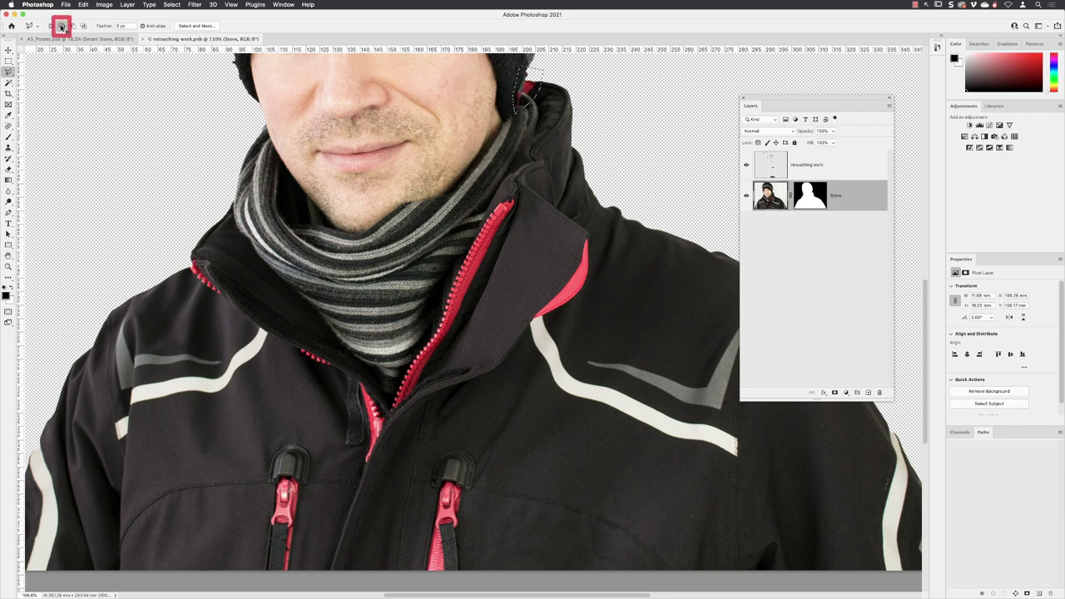
mouse_move(516, 188)
mouse_down()
mouse_move(399, 366)
mouse_move(389, 414)
mouse_move(355, 380)
mouse_move(373, 416)
mouse_move(361, 470)
mouse_move(467, 328)
mouse_move(515, 192)
mouse_up()
mouse_move(524, 317)
mouse_down()
mouse_move(567, 276)
mouse_move(588, 228)
mouse_move(589, 289)
mouse_move(578, 306)
mouse_move(525, 321)
mouse_up()
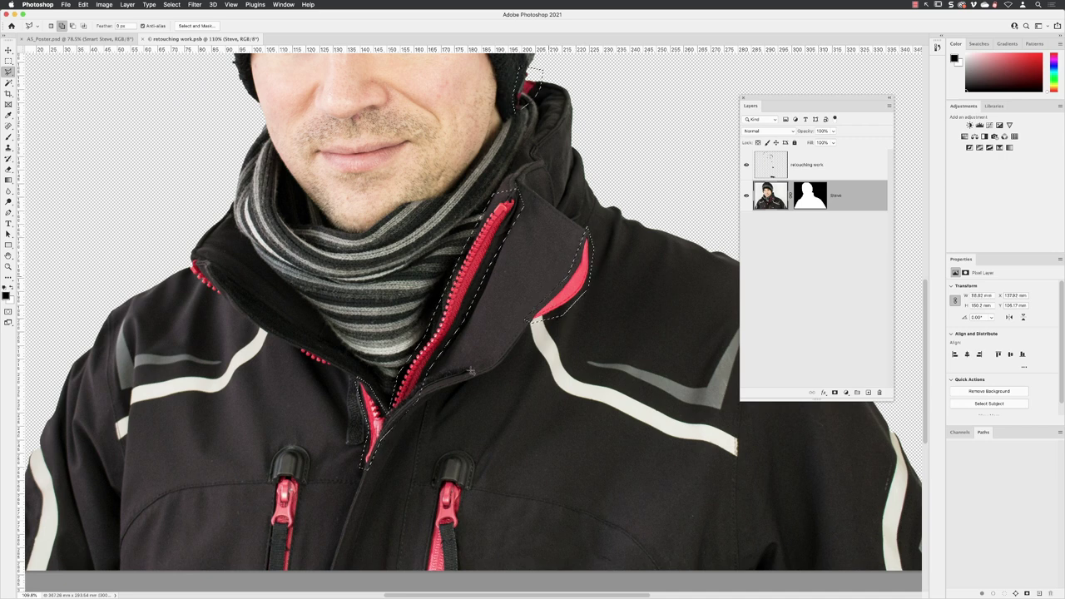
- Add polygonal outlines around the two small rows of pink zipper teeth and both pocket zippers to the selection
mouse_move(301, 349)
mouse_down()
mouse_move(339, 372)
mouse_move(338, 360)
mouse_move(301, 350)
mouse_up()
mouse_move(232, 302)
mouse_down()
mouse_move(203, 256)
mouse_move(188, 256)
mouse_move(186, 279)
mouse_move(201, 293)
mouse_move(234, 301)
mouse_up()
drag(548, 418, 583, 337)
mouse_move(290, 408)
mouse_down()
mouse_move(336, 401)
mouse_move(317, 397)
mouse_move(335, 414)
mouse_move(324, 509)
mouse_move(305, 508)
mouse_move(290, 406)
mouse_up()
mouse_move(469, 403)
mouse_down()
mouse_move(503, 407)
mouse_move(481, 498)
mouse_move(458, 507)
mouse_move(442, 504)
mouse_move(441, 478)
mouse_move(469, 403)
mouse_up()
drag(469, 235, 483, 289)
scroll(497, 333, down, 1)
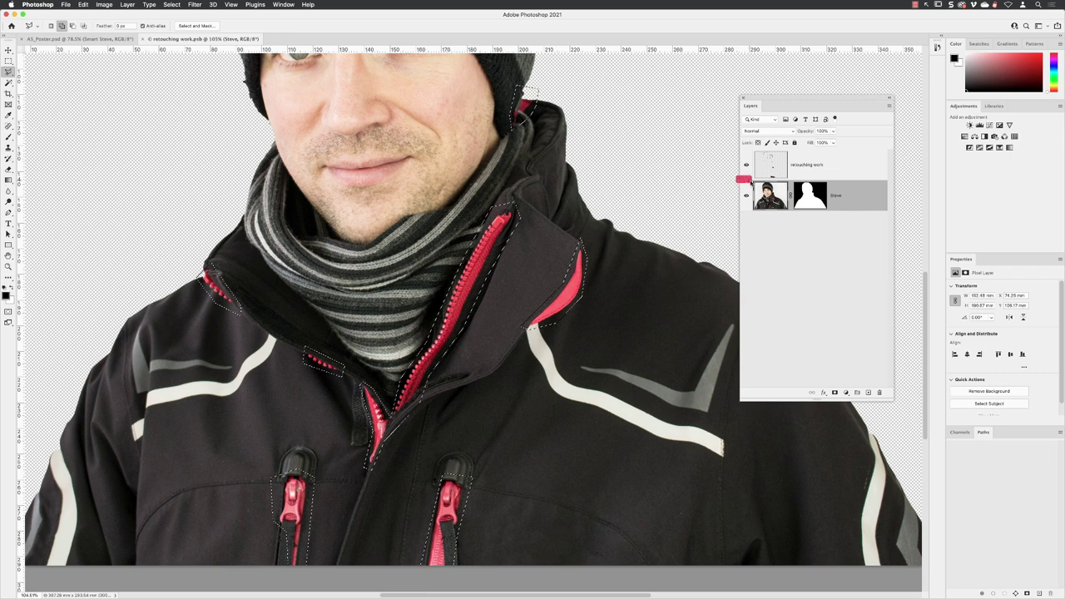
- Start a Color Range selection on the masked portrait layer and sample the pink of the main zipper
drag(753, 183, 901, 223)
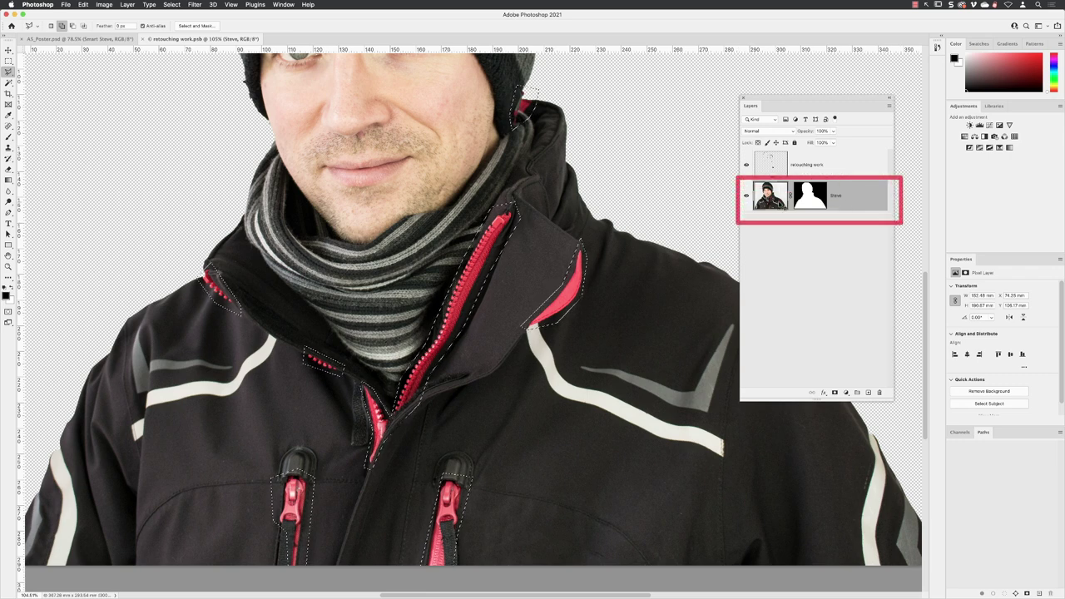
click(177, 4)
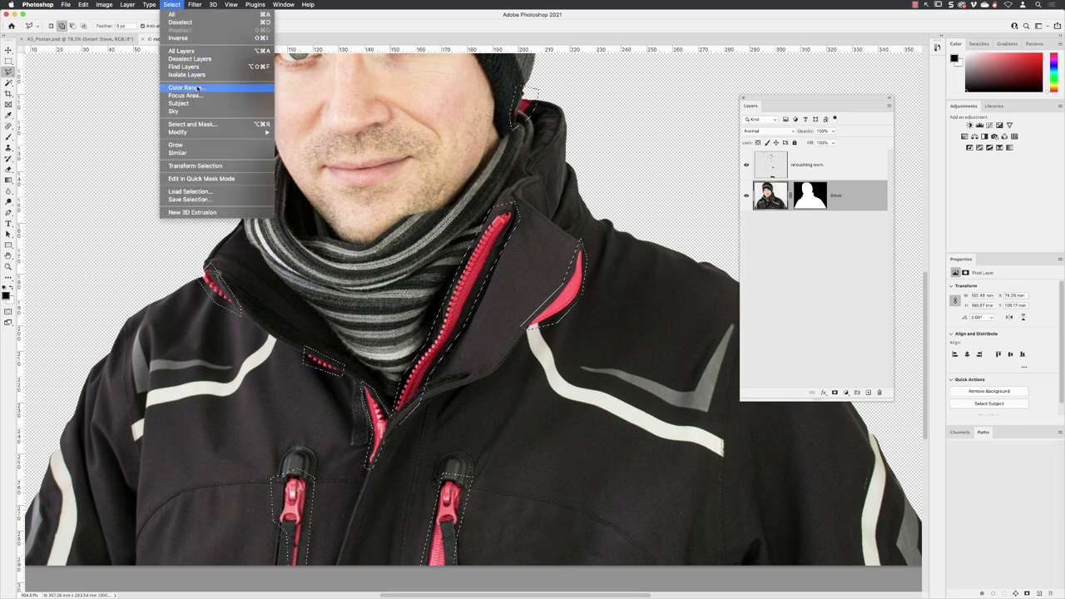
click(244, 89)
drag(524, 125, 663, 107)
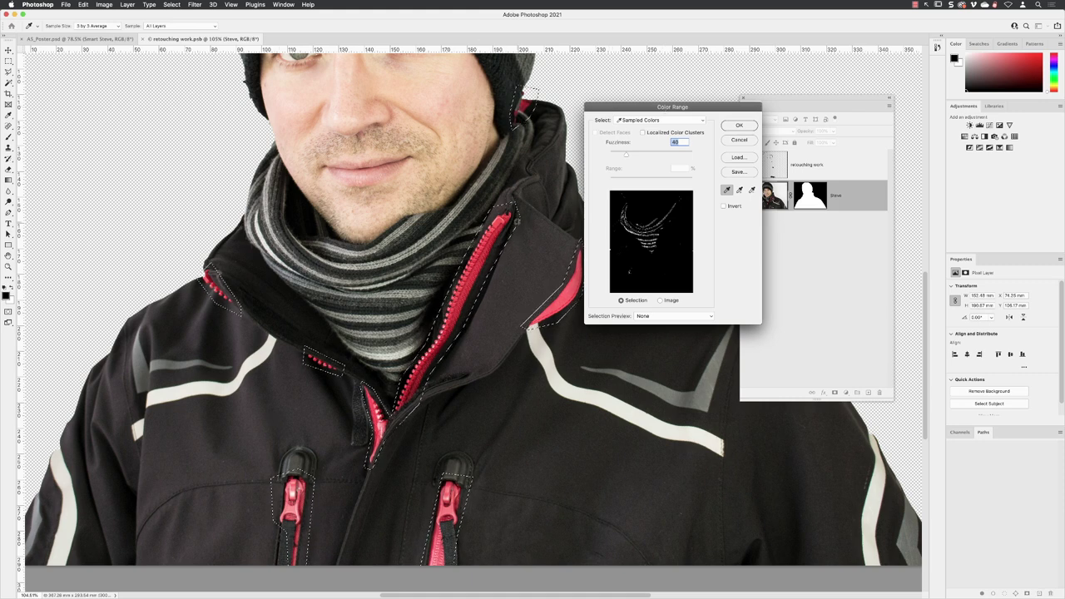
key(super)
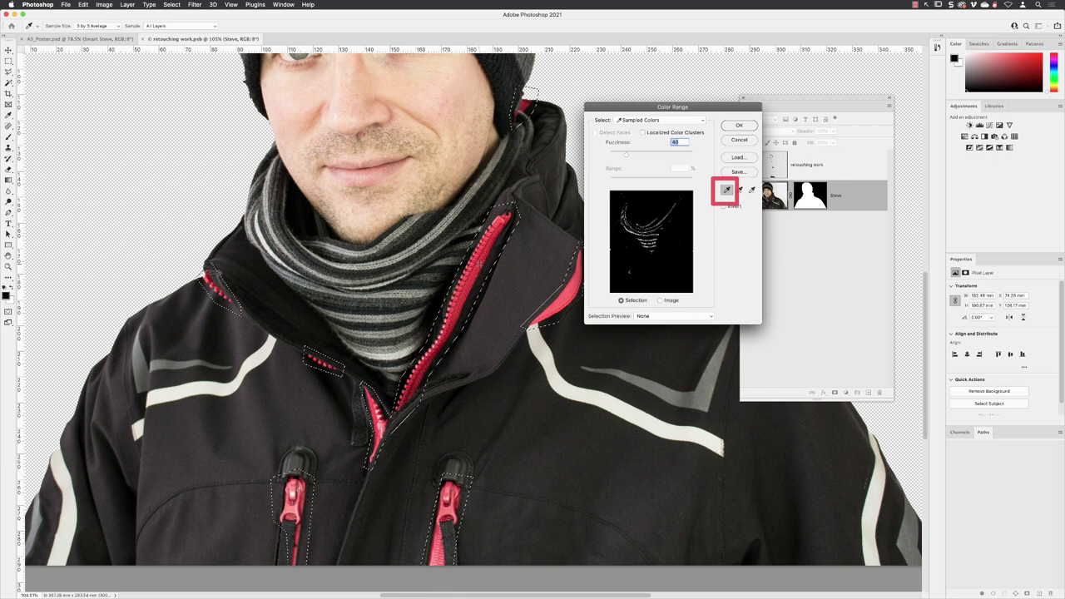
click(478, 260)
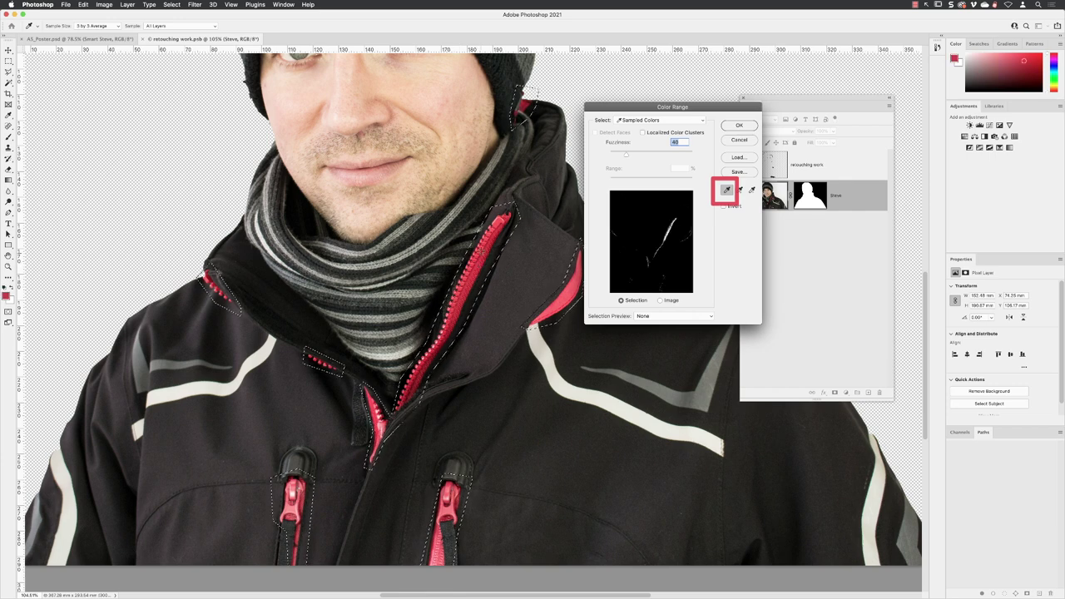
key(super)
key(super)
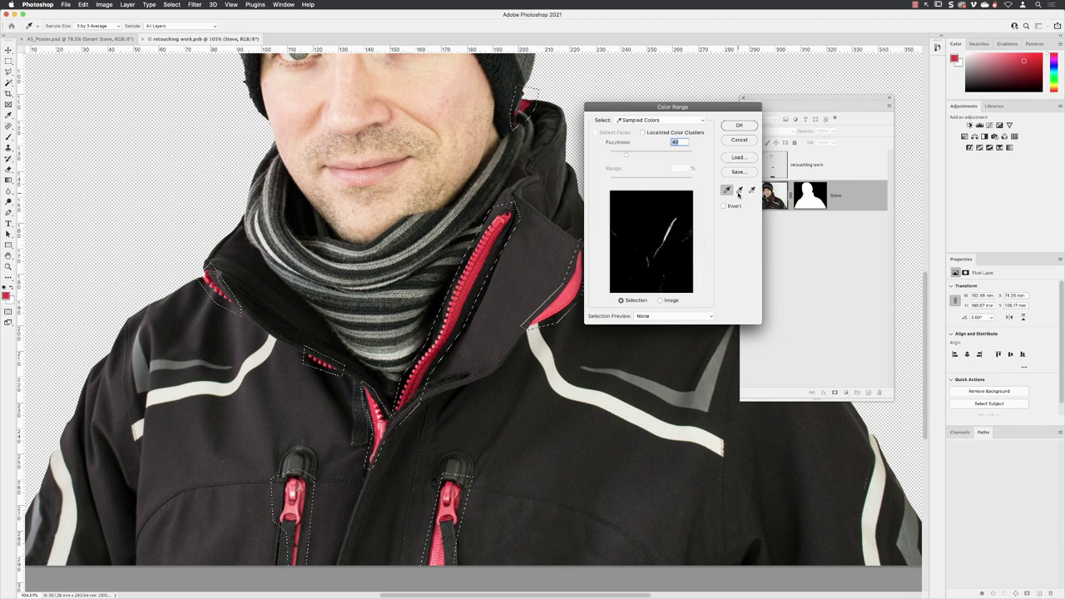
- Add further pink samples from the main zipper, the collar trim and the pocket zippers to the color range
click(739, 190)
drag(491, 239, 467, 284)
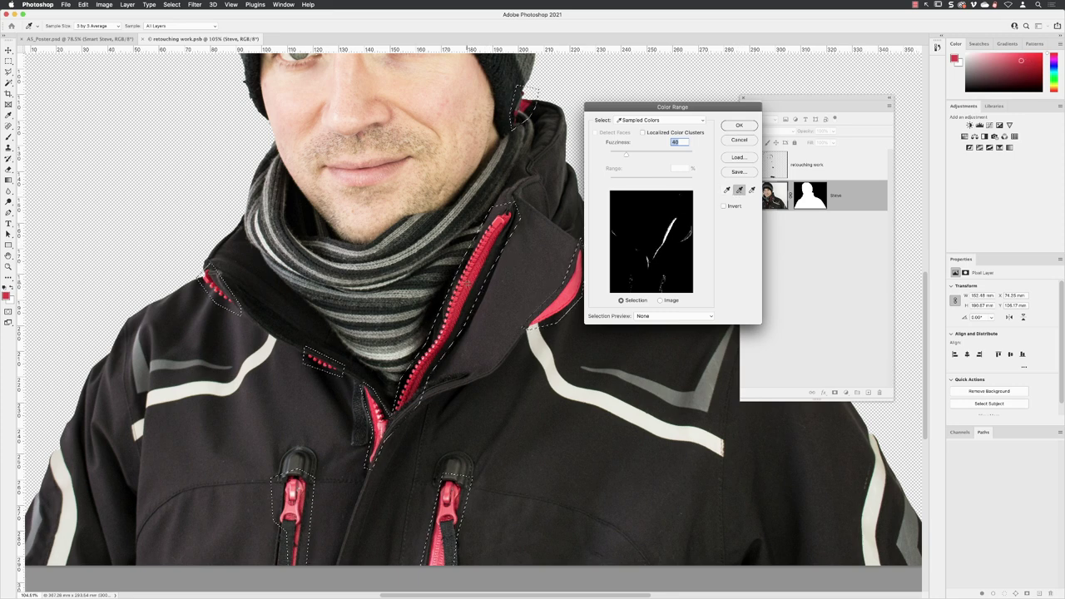
click(572, 291)
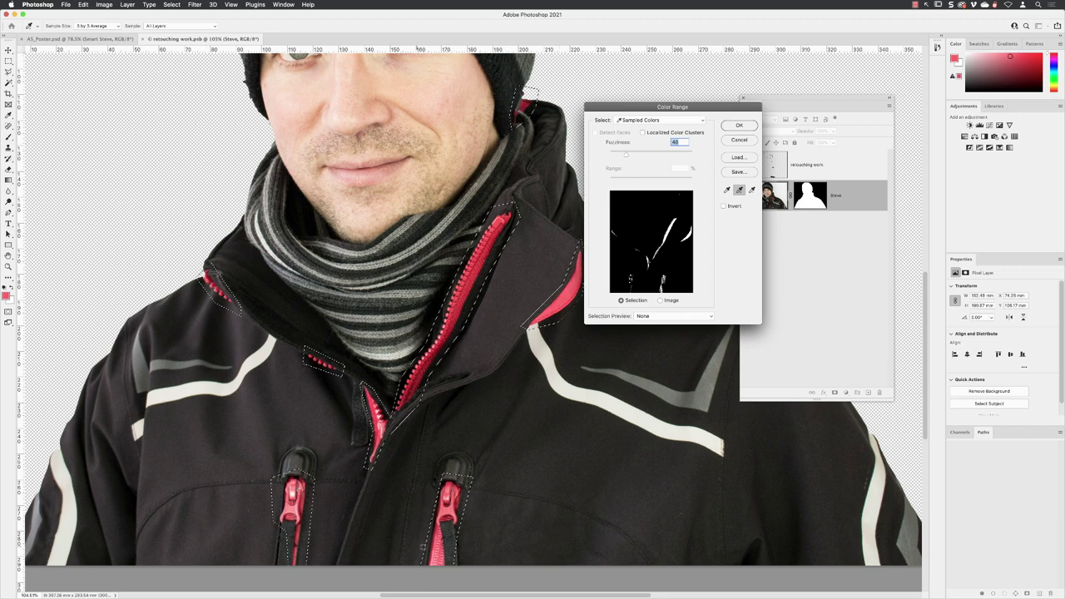
click(286, 536)
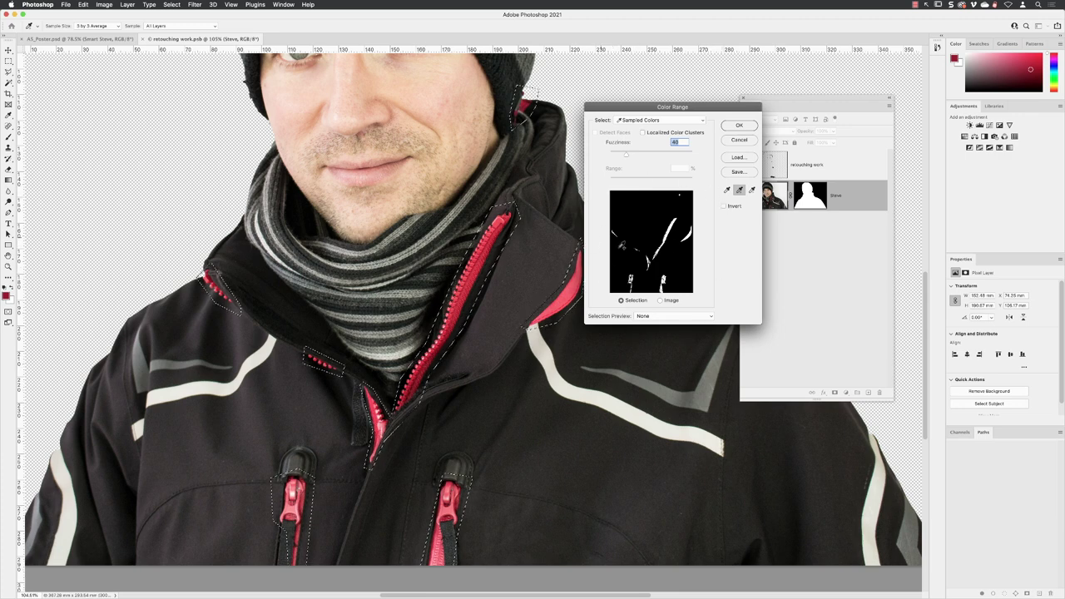
- Set the selection preview to Black Matte and add the missing dark and light pink zipper tones to the color range
click(668, 316)
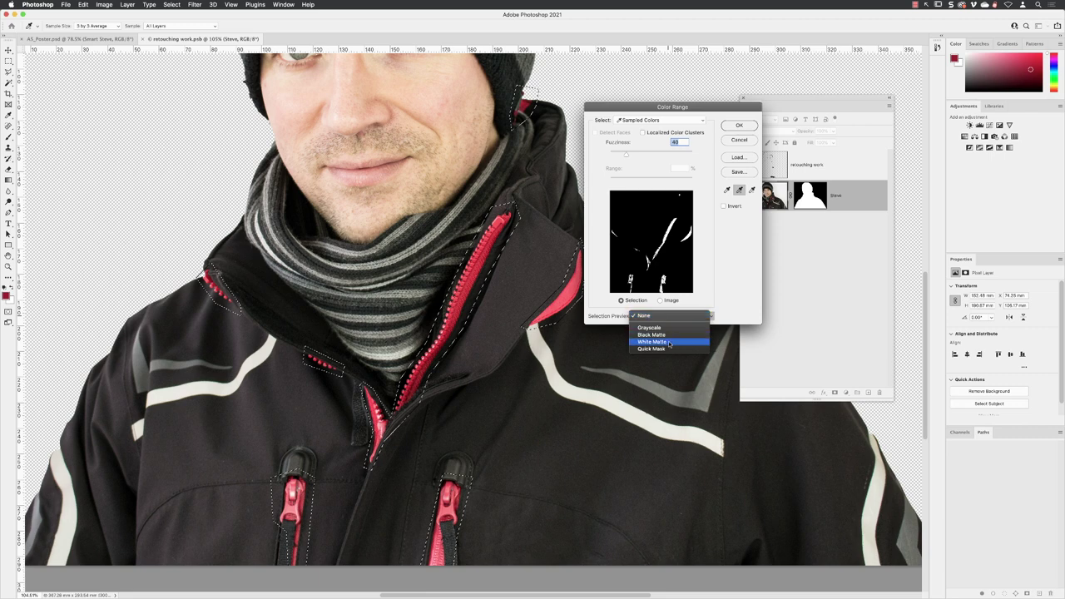
click(671, 335)
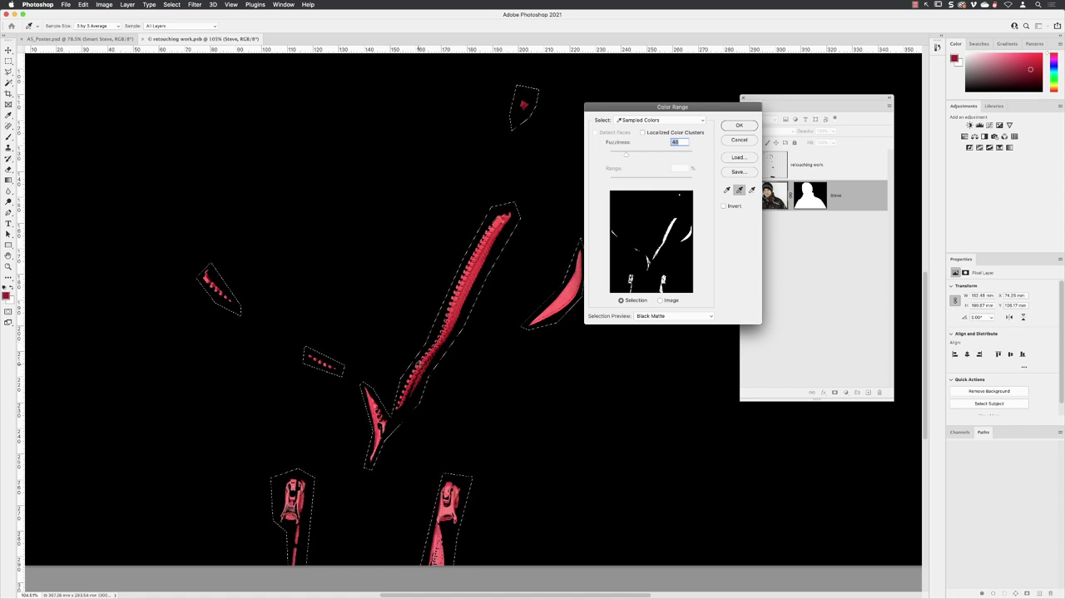
scroll(400, 405, up, 2)
scroll(415, 390, up, 3)
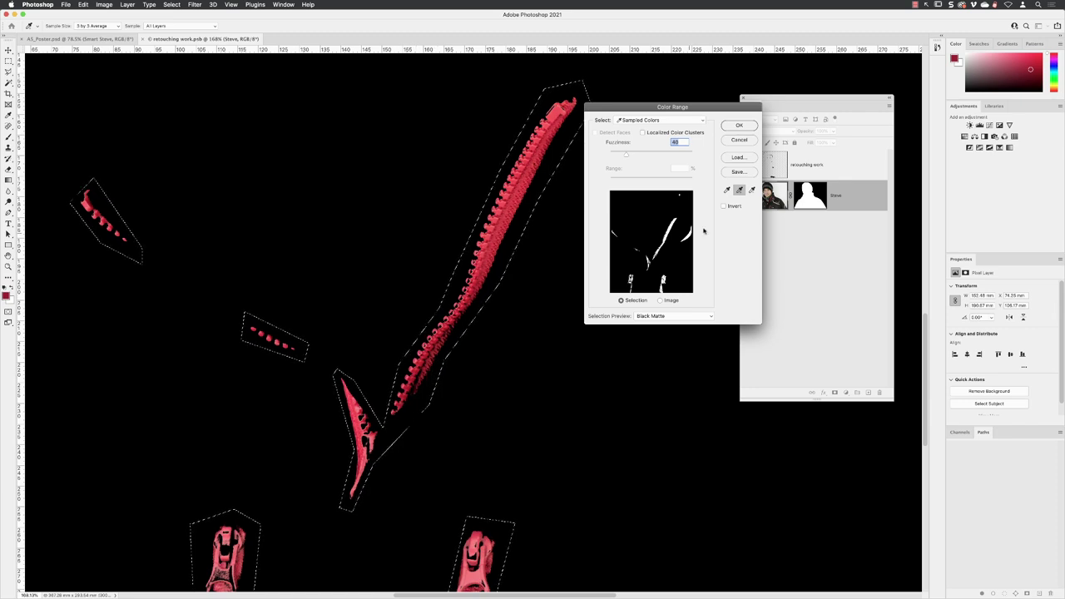
key(super)
drag(726, 180, 749, 202)
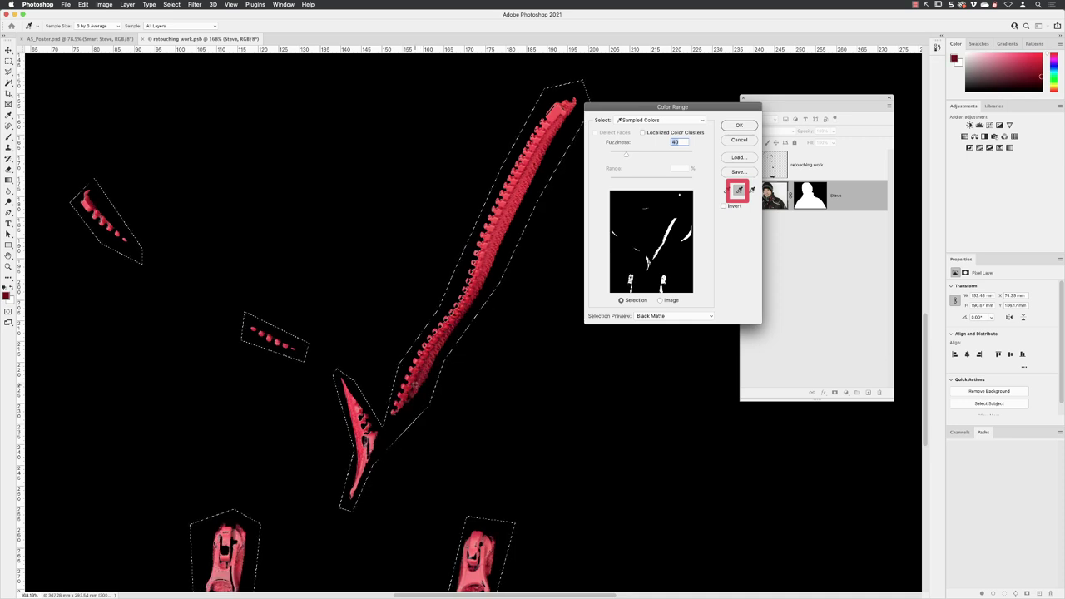
click(412, 386)
click(368, 446)
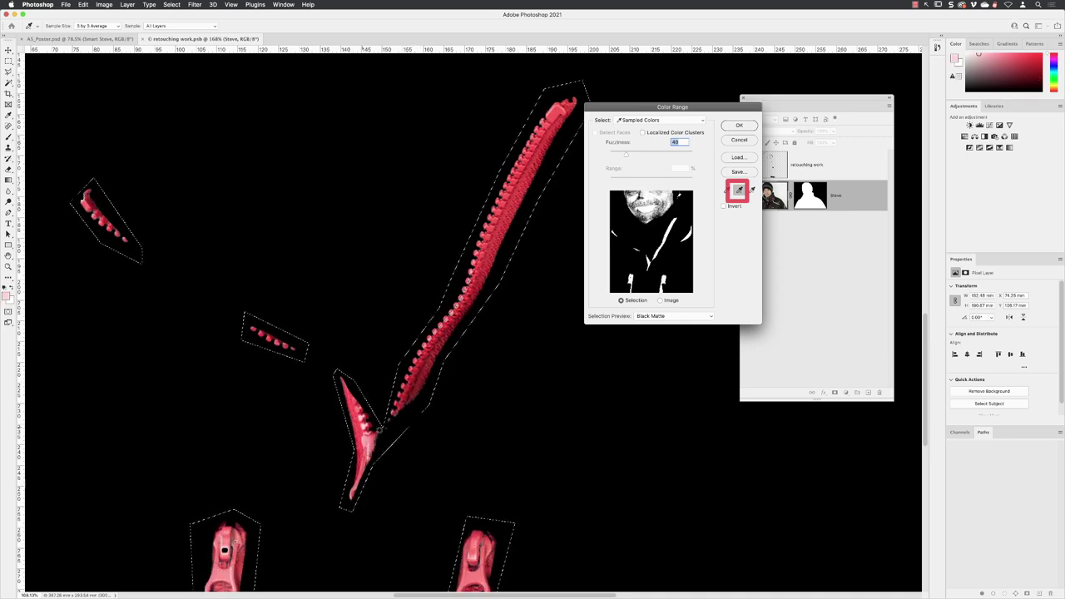
alt+click(435, 404)
alt+scroll(436, 404, down, 5)
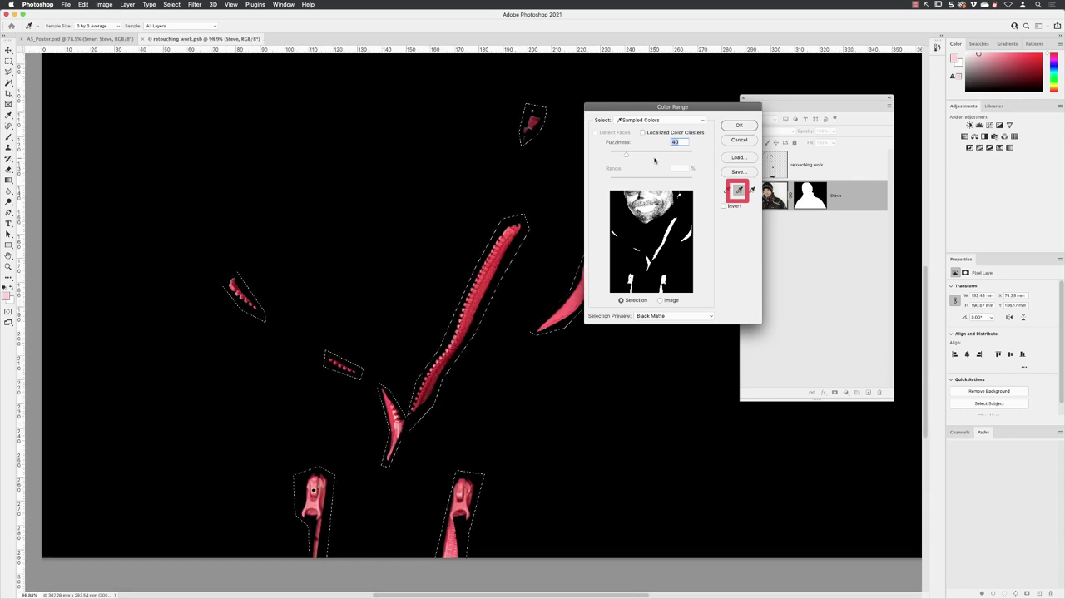
- Set the color range Fuzziness to 82 and apply the selection
drag(624, 109, 642, 118)
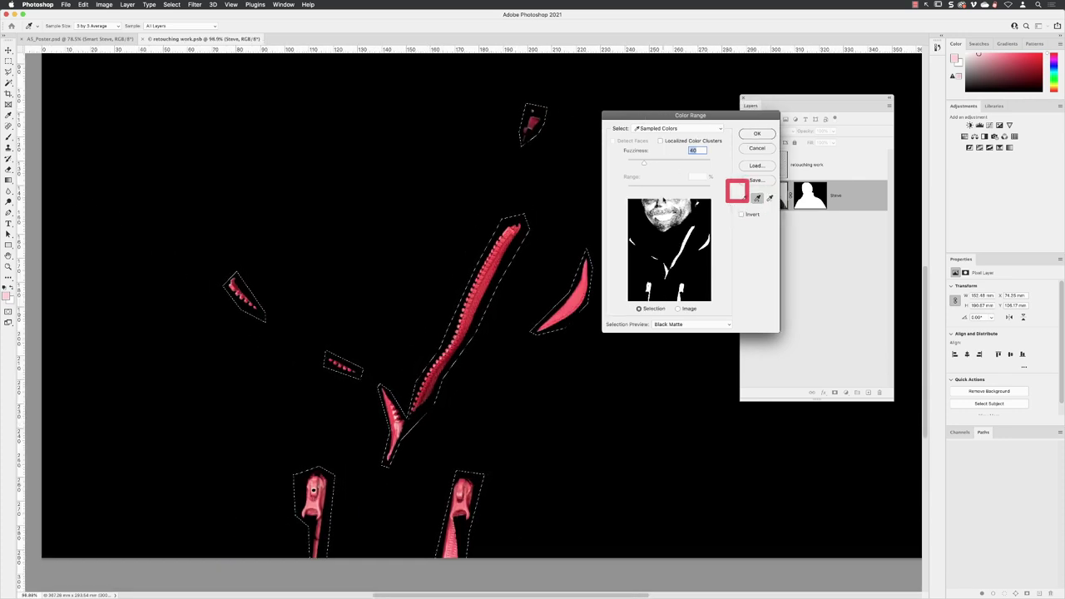
key(super)
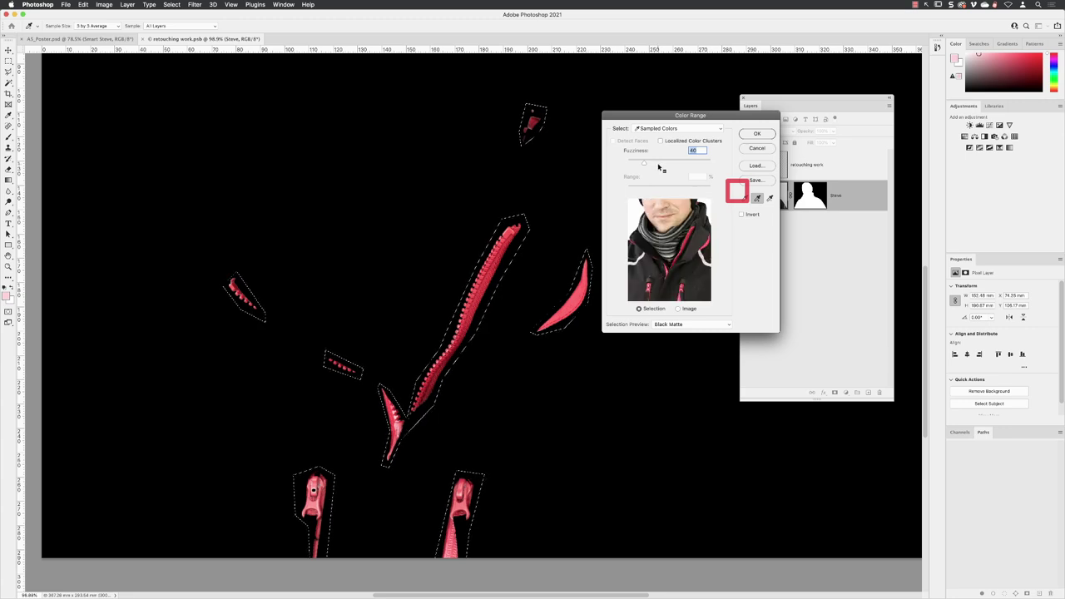
key(super)
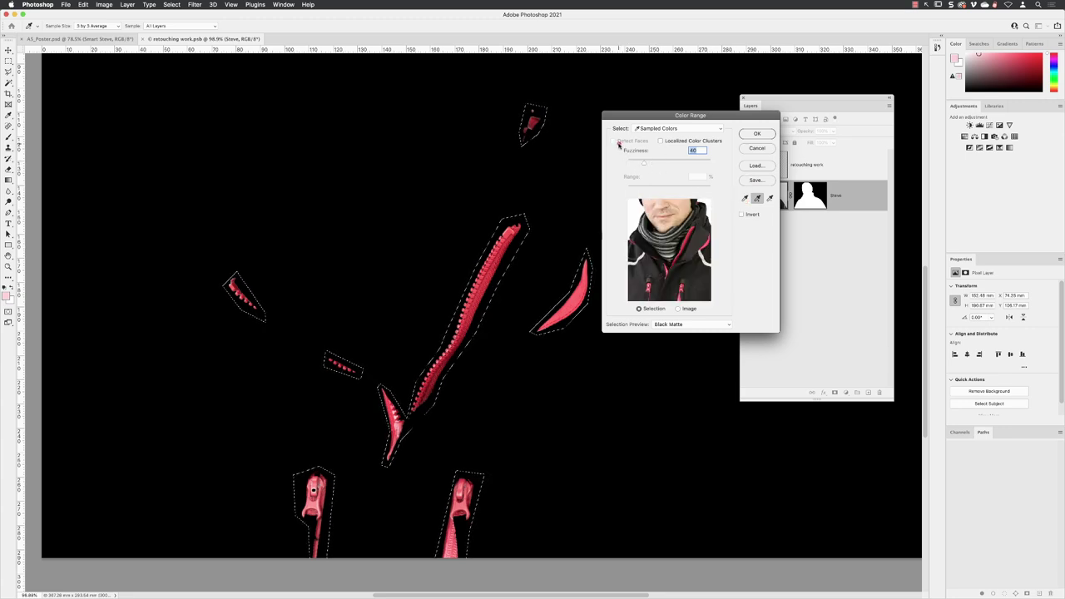
drag(618, 144, 659, 173)
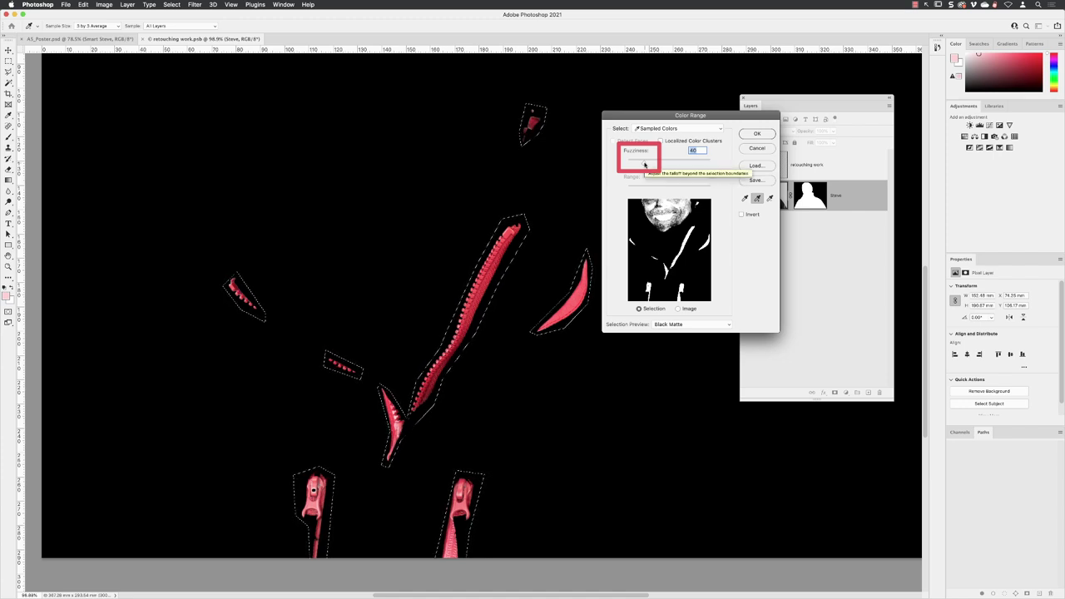
drag(644, 165, 661, 164)
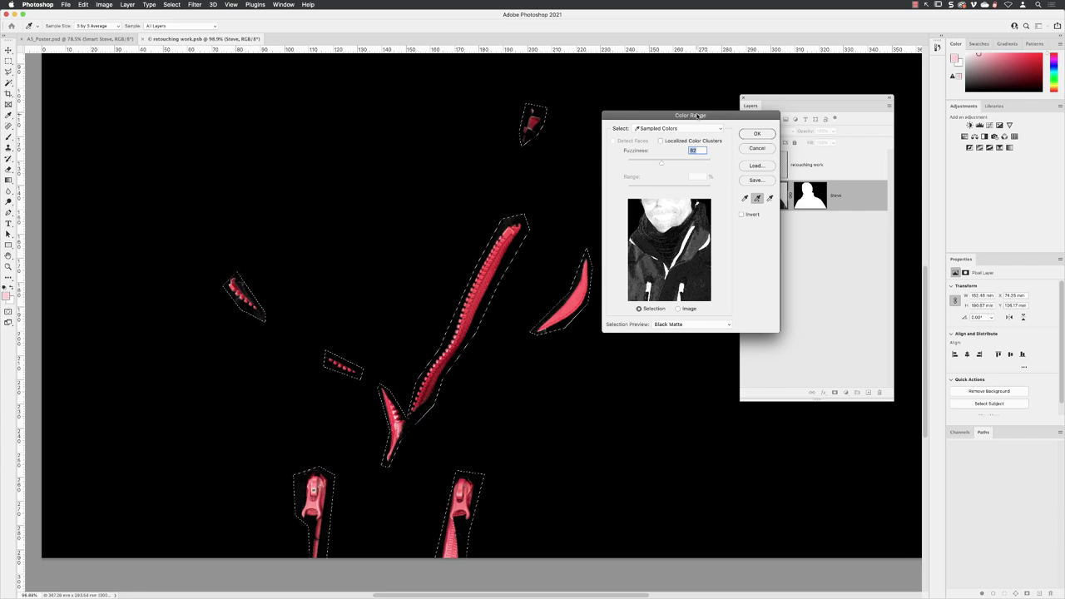
click(756, 134)
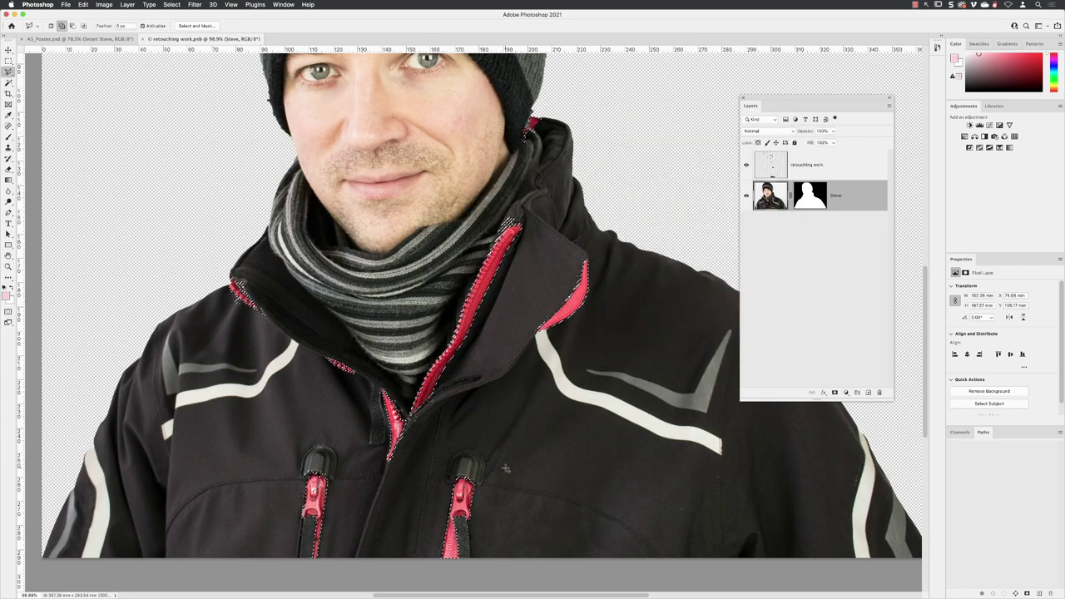
- Add a Hue/Saturation adjustment layer above the retouching work layer, masked by the current selection
scroll(490, 402, down, 1)
scroll(486, 385, down, 1)
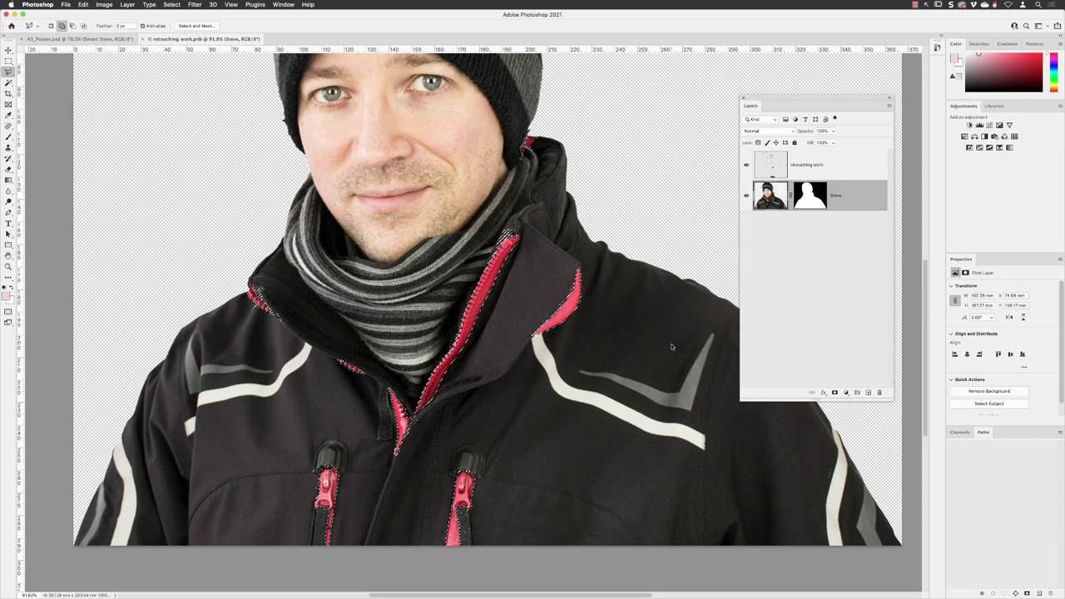
click(847, 165)
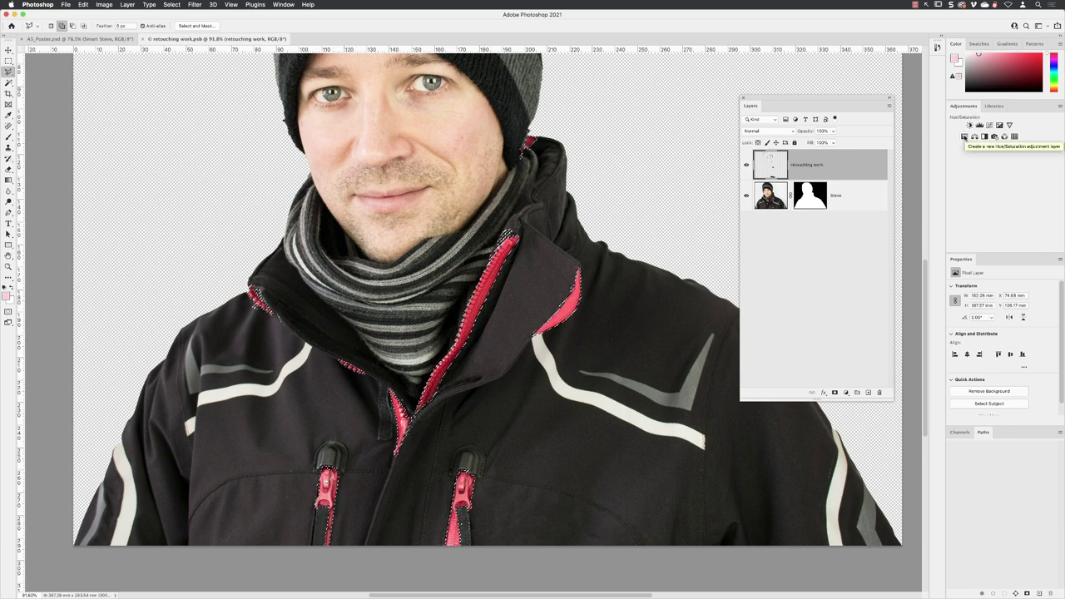
click(964, 137)
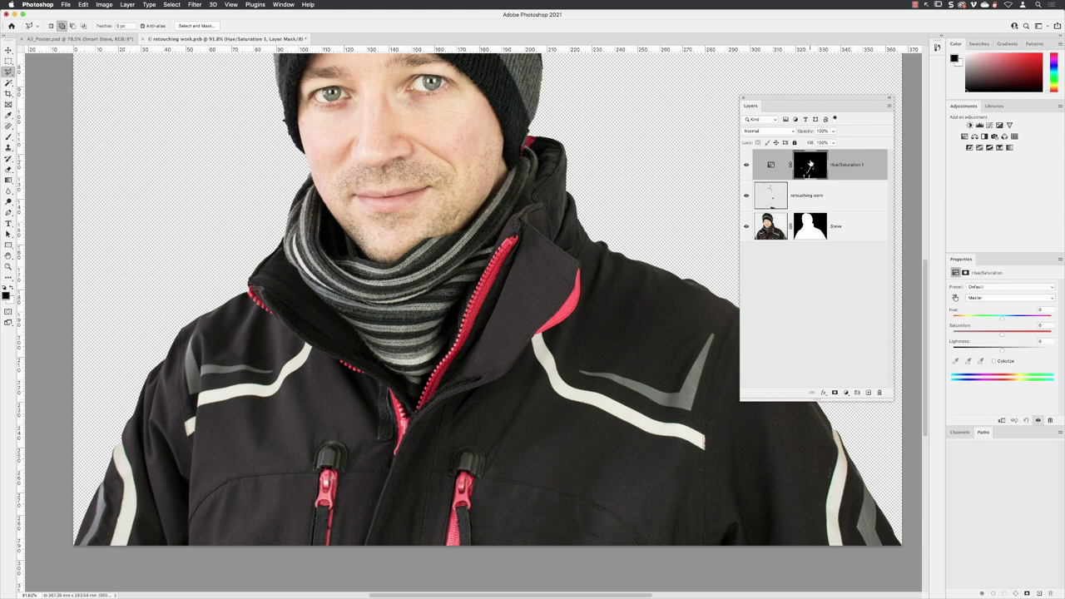
- Set the adjustment layer's Hue to -180 to turn the pink zippers and trim turquoise, and check the jacket
drag(1001, 320, 942, 316)
scroll(504, 304, down, 2)
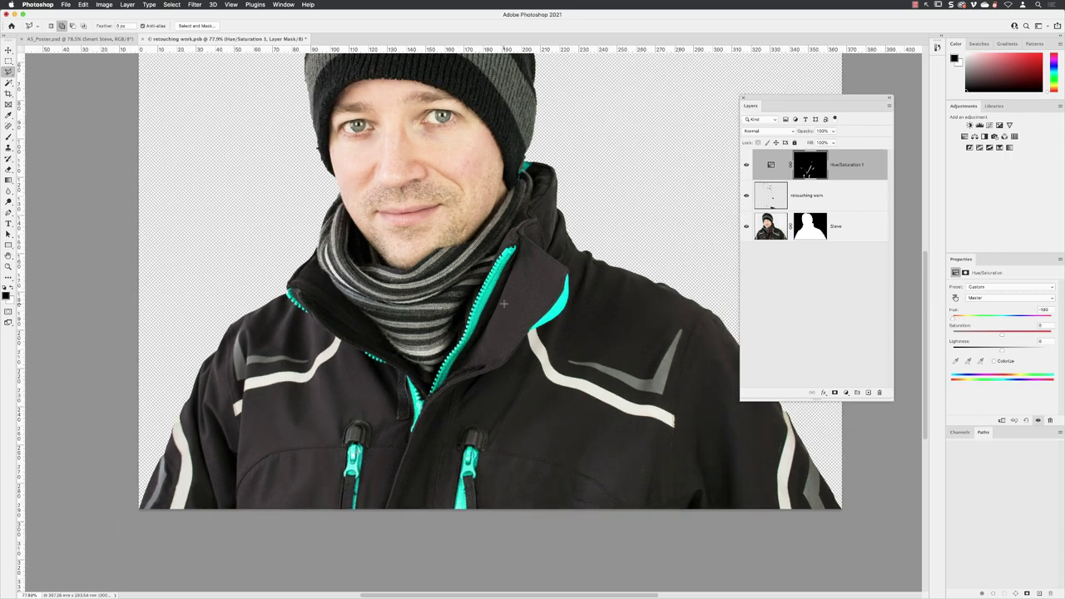
scroll(513, 301, up, 2)
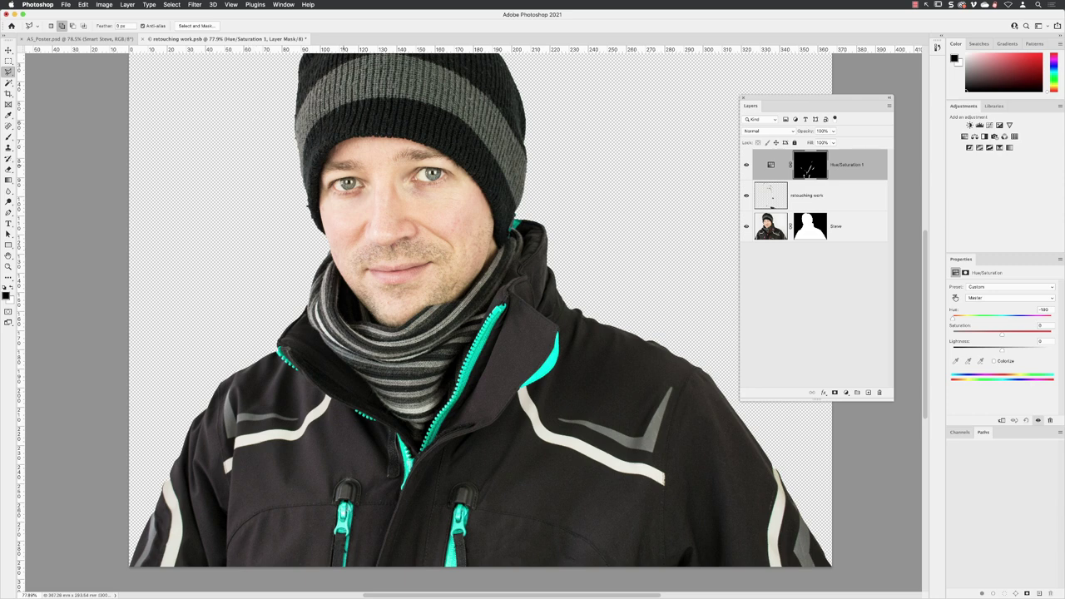
- Save the retouching work.psb smart object contents and return to the A5_Poster.psd document to update the jacket there
click(66, 5)
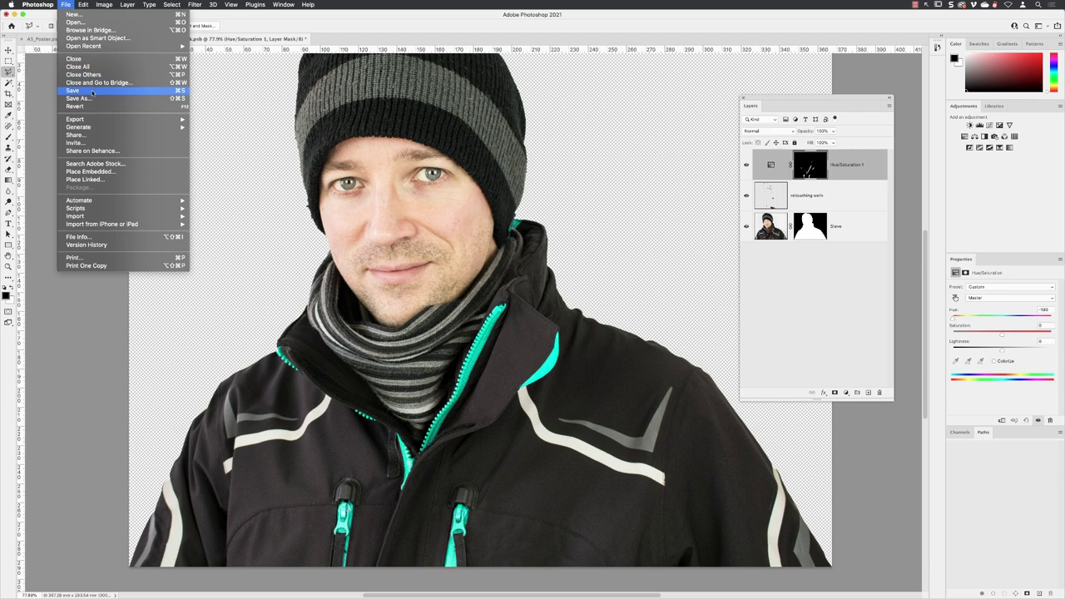
mouse_move(128, 5)
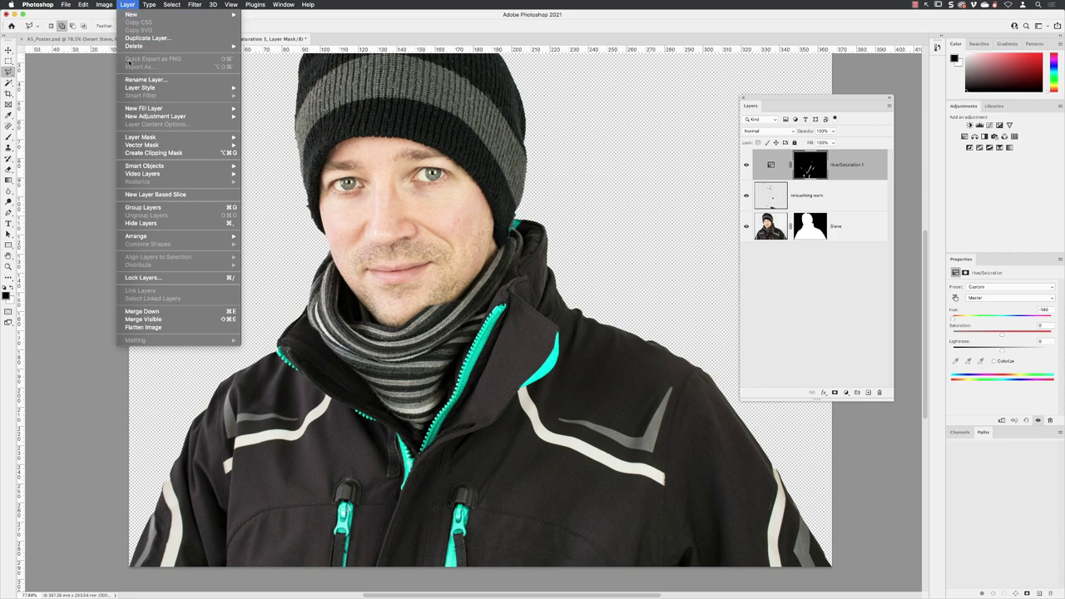
mouse_move(64, 5)
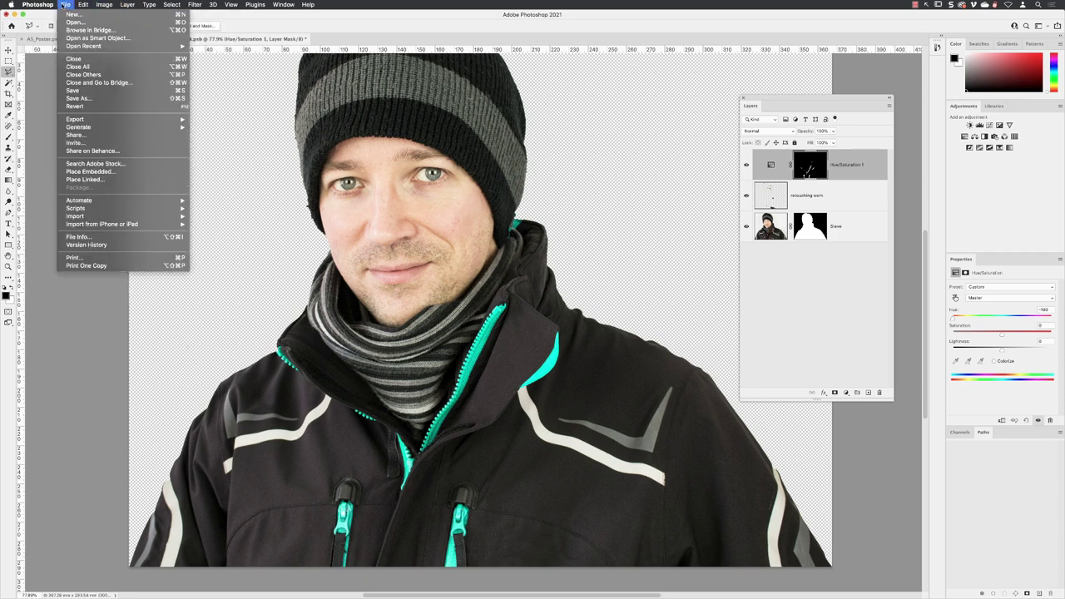
click(83, 91)
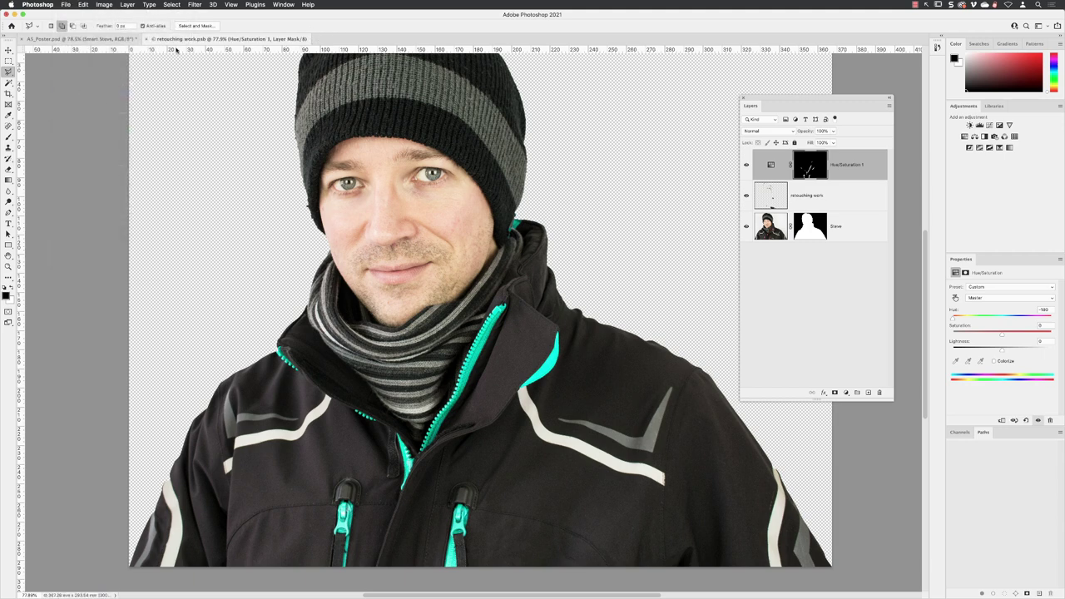
click(46, 39)
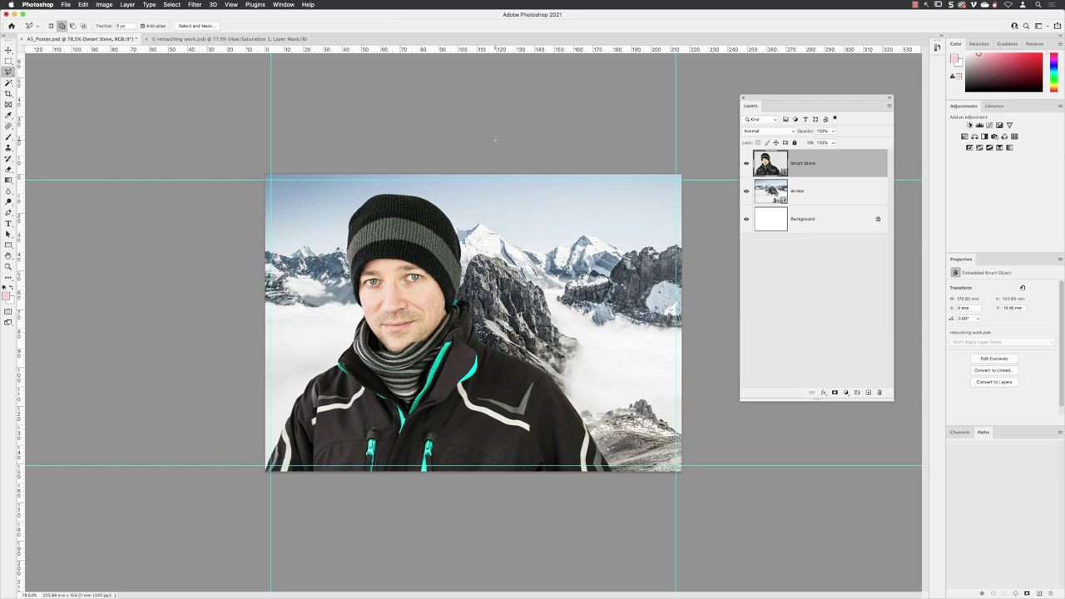
- Close the retouching work.psb document and save the A5_Poster.psd poster
click(225, 39)
click(146, 39)
click(65, 4)
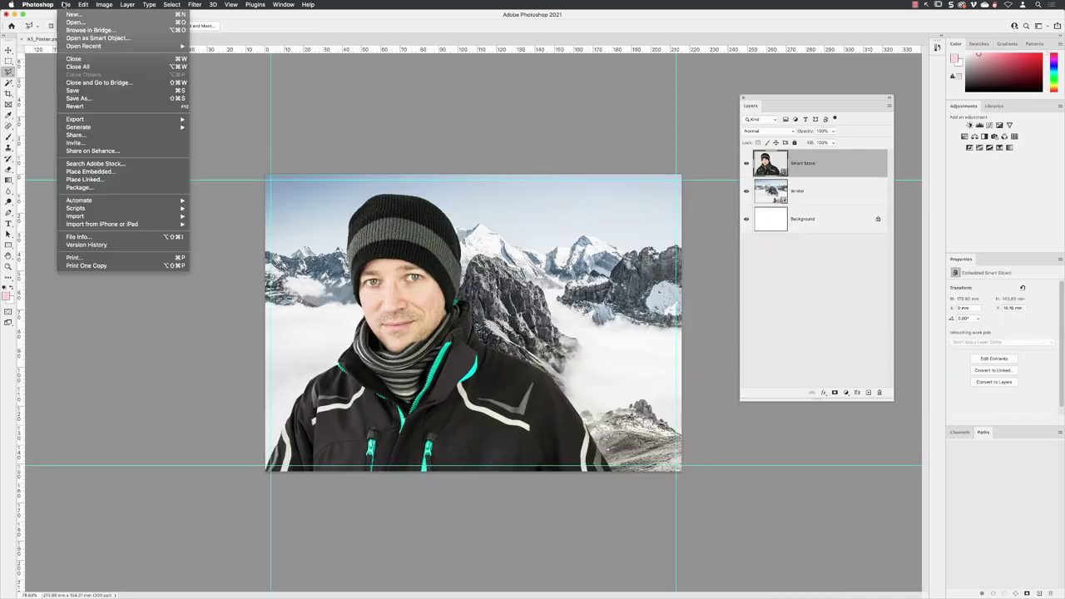
click(80, 90)
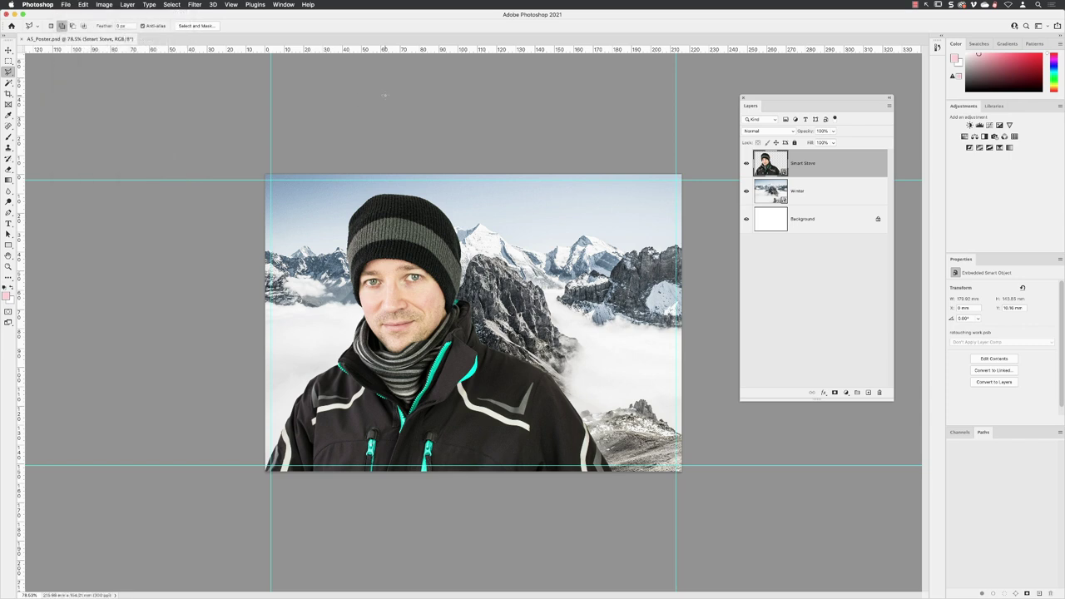